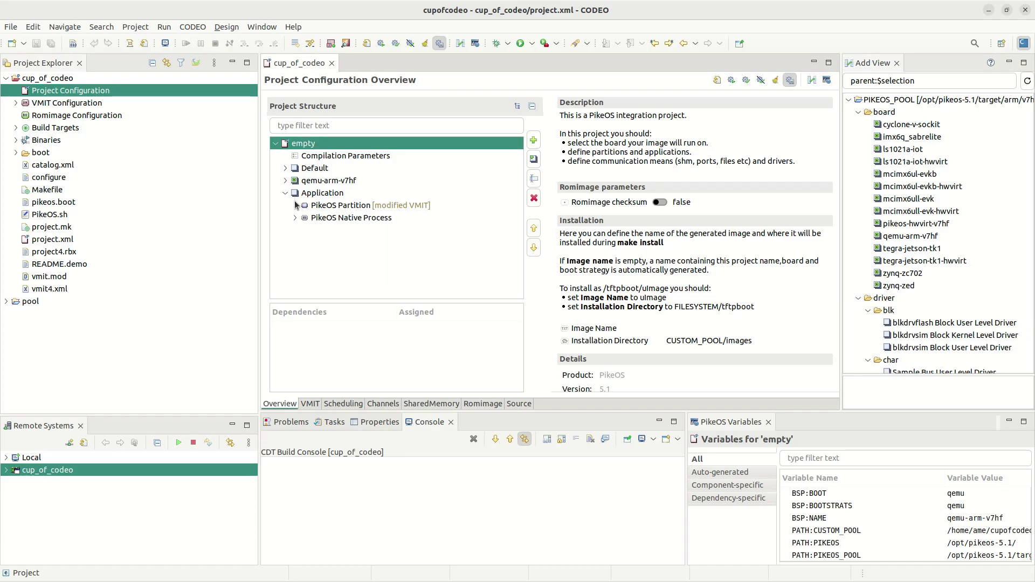
Set the PikeOS Native Process host file location to CUSTOM_POOL, keeping /pikeos-native/object/hello.elf, and save the project configuration.
click(295, 206)
click(373, 219)
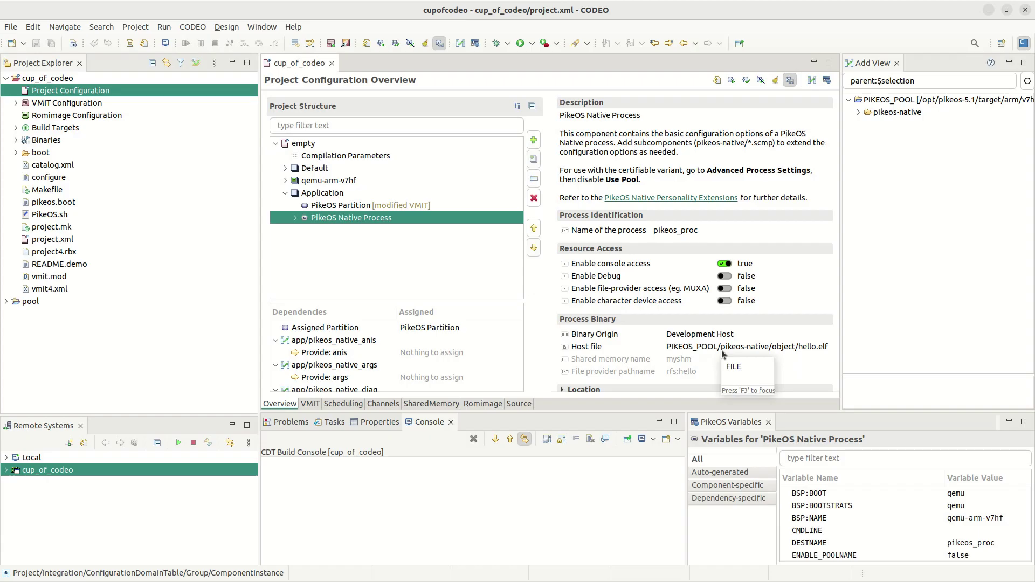
click(821, 351)
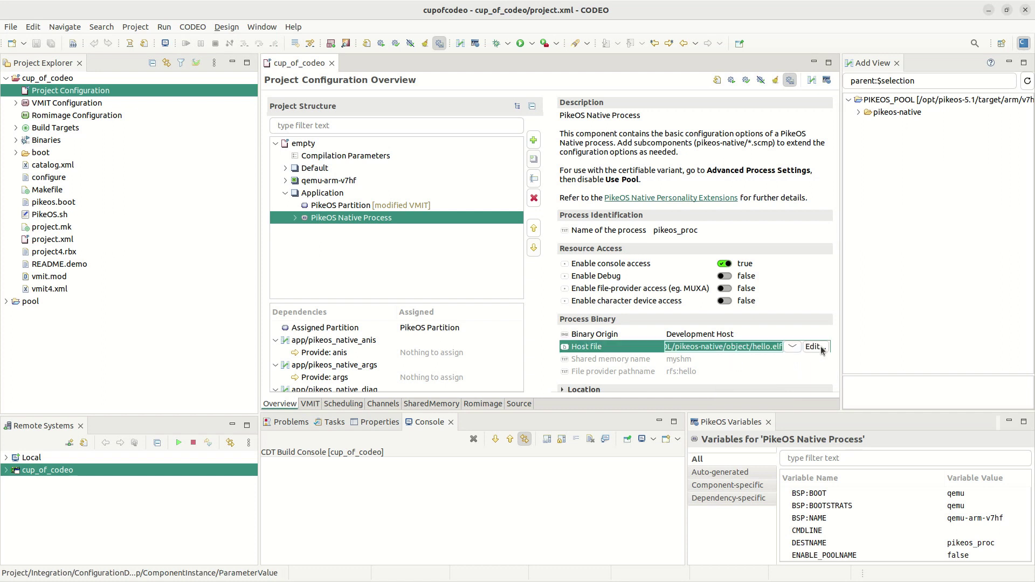
click(820, 349)
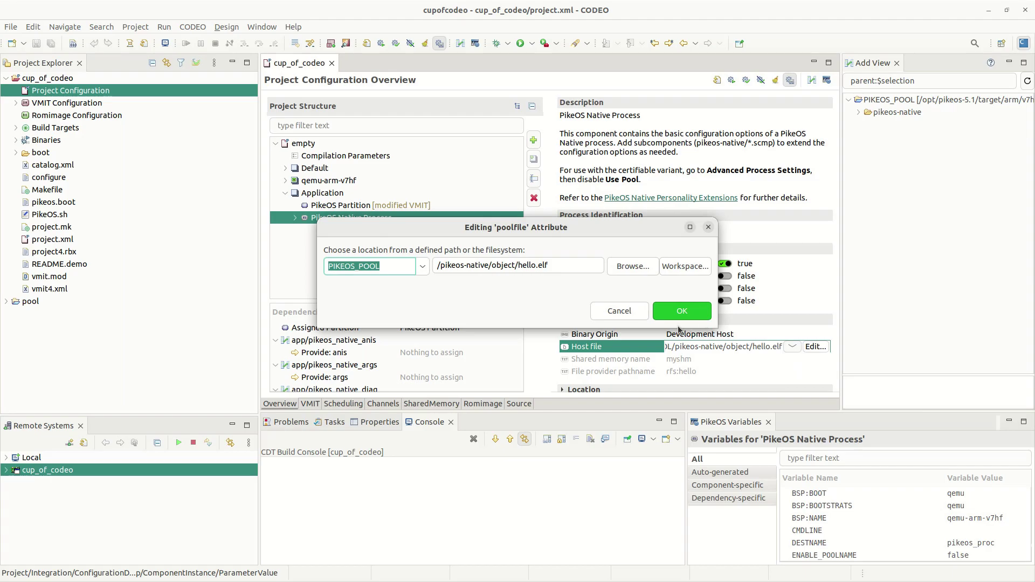
click(422, 267)
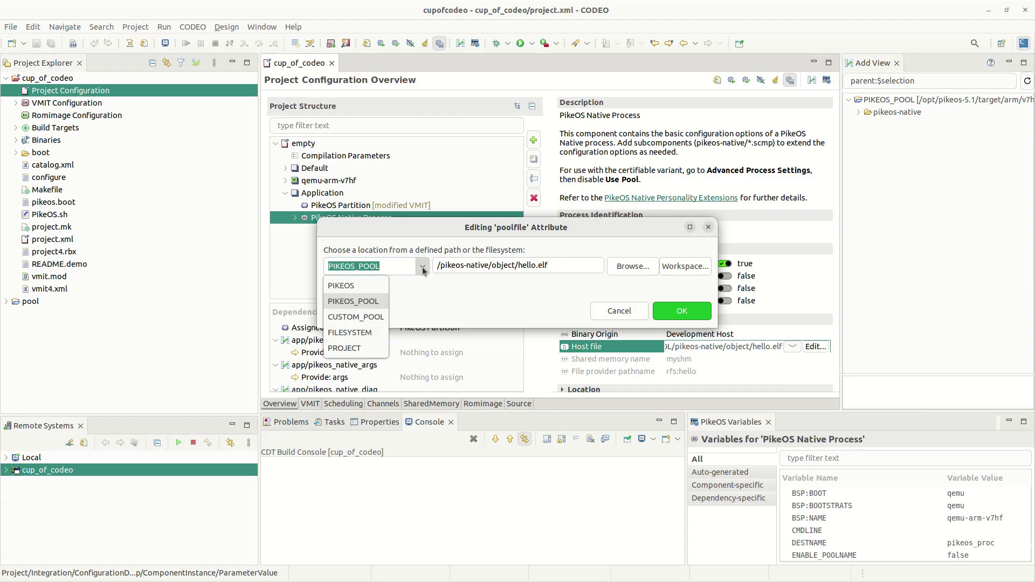
click(374, 318)
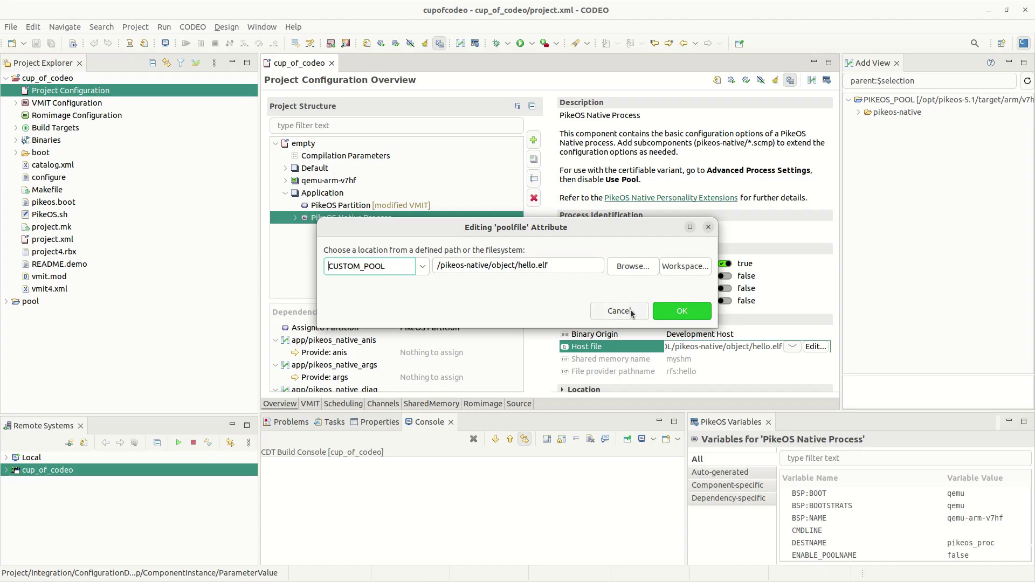
click(662, 313)
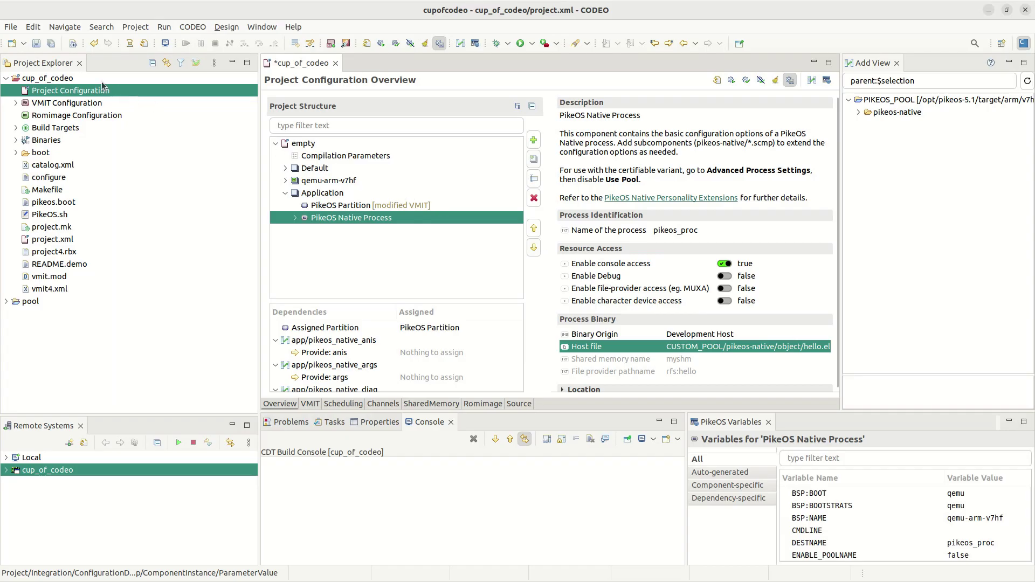
click(37, 47)
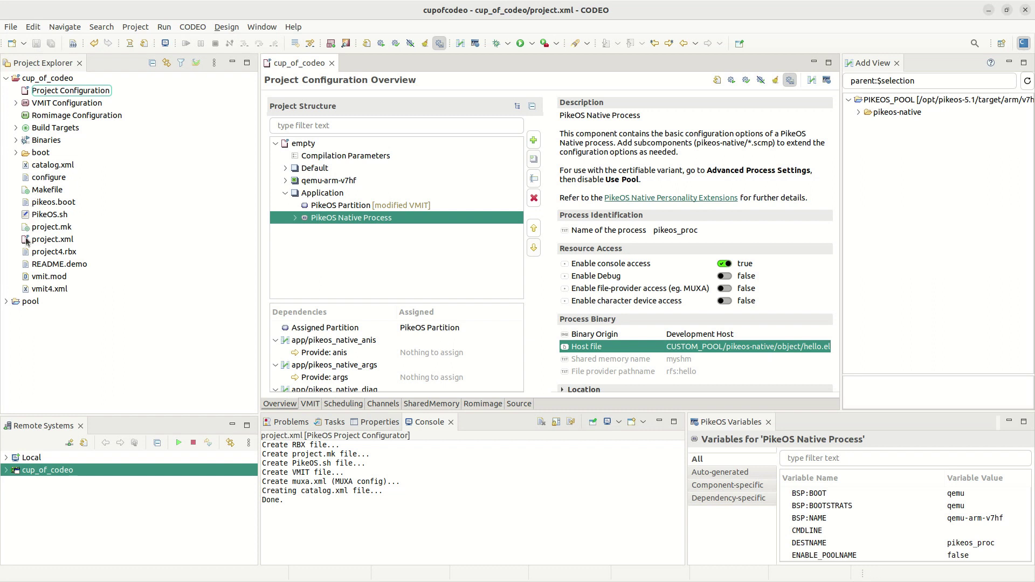
Check the contents of the pool project and collapse the cup_of_codeo project tree.
click(6, 307)
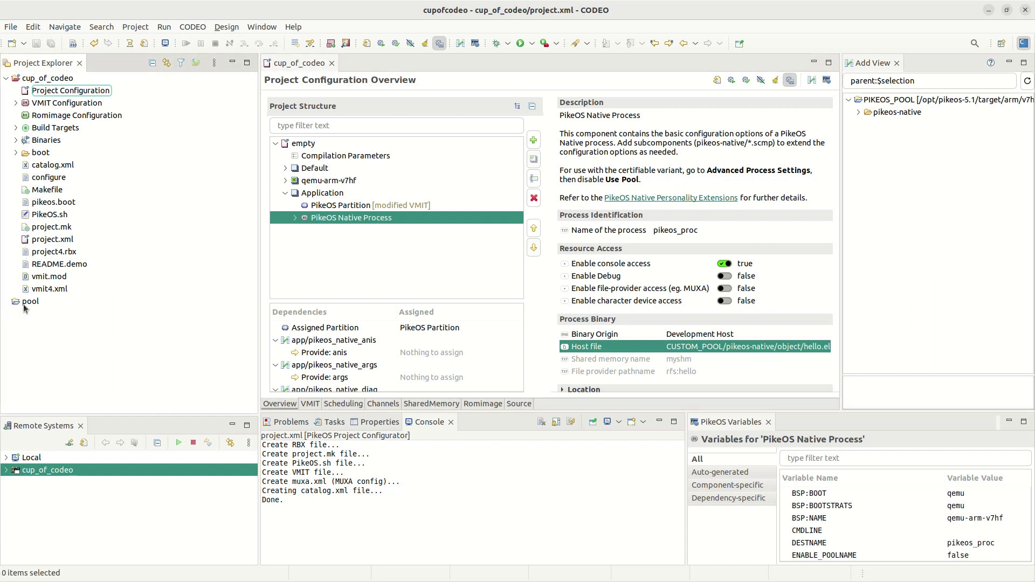
click(24, 305)
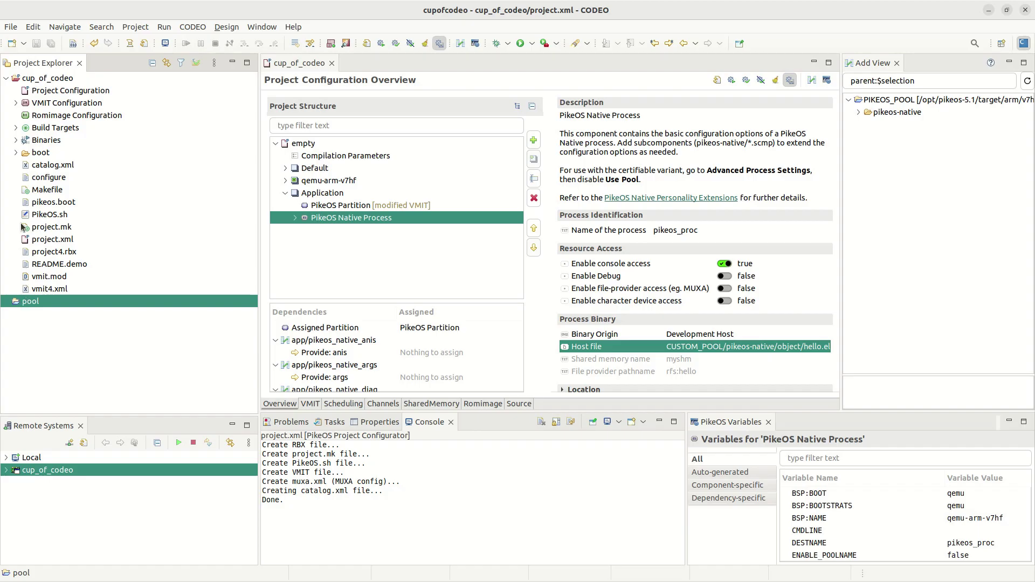
click(6, 78)
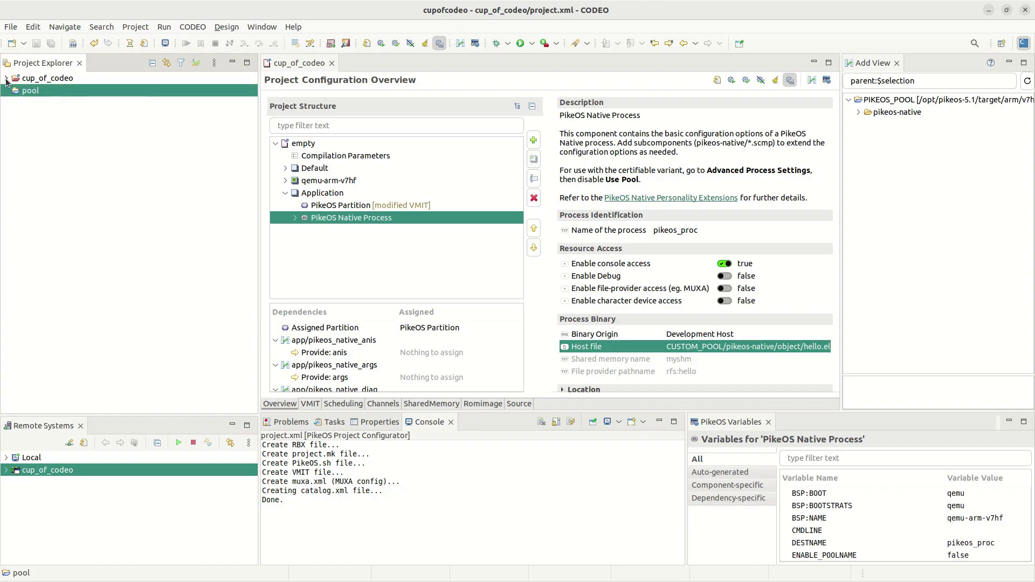
Start a new PikeOS project named pikeos_application with the PikeOS Native Project type.
click(24, 43)
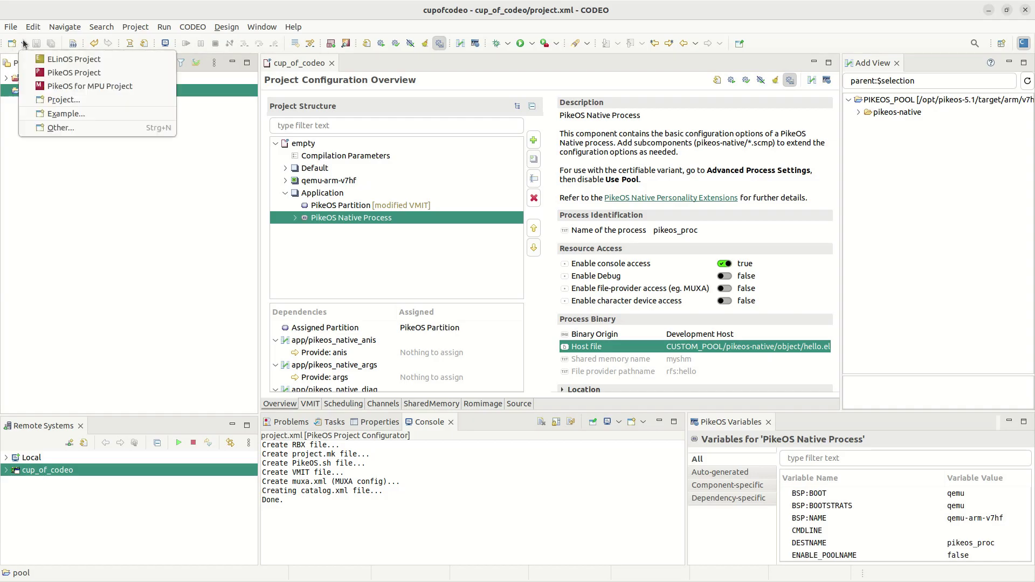
click(105, 76)
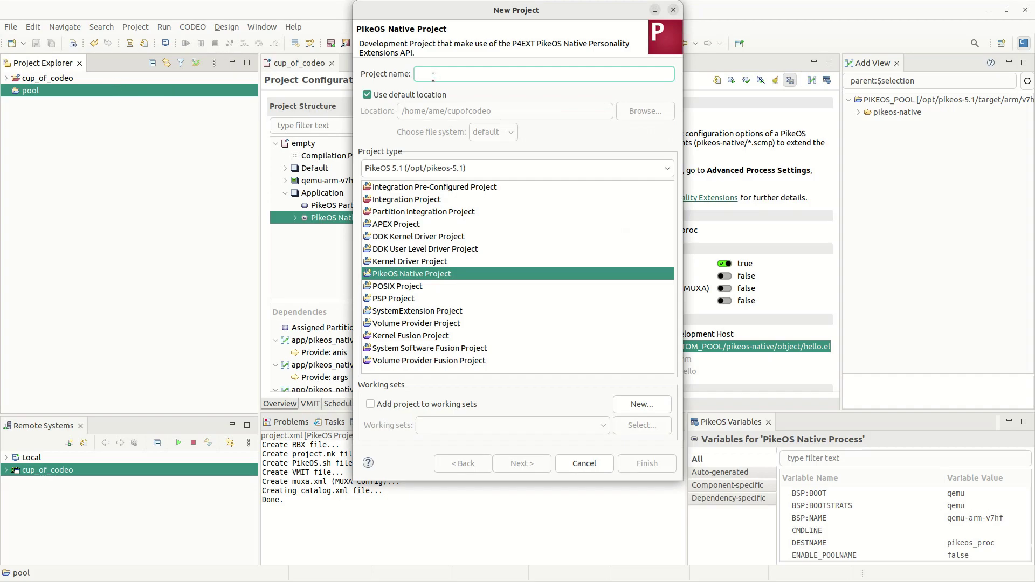
text(pikeos_application)
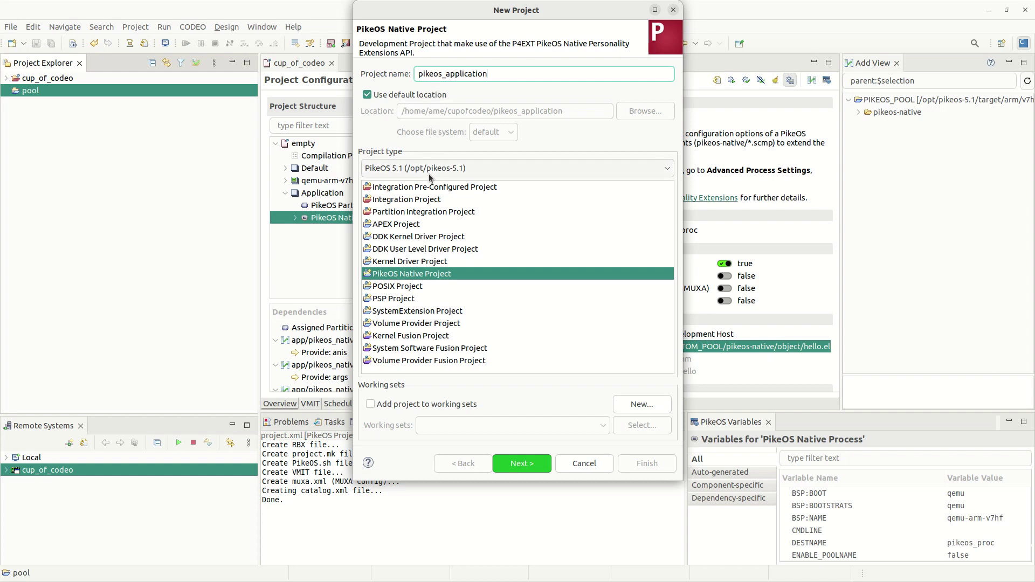
click(422, 273)
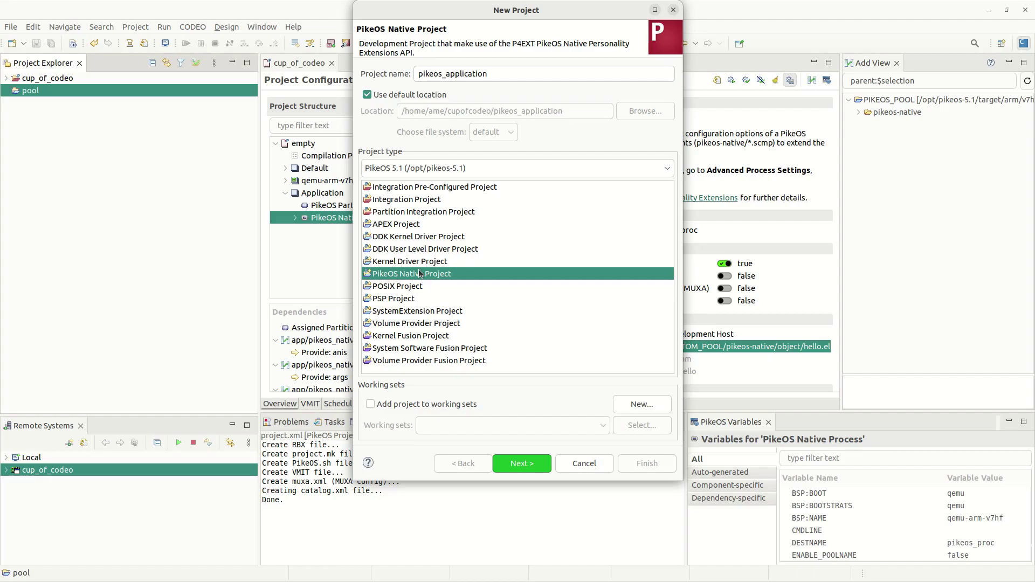
click(521, 461)
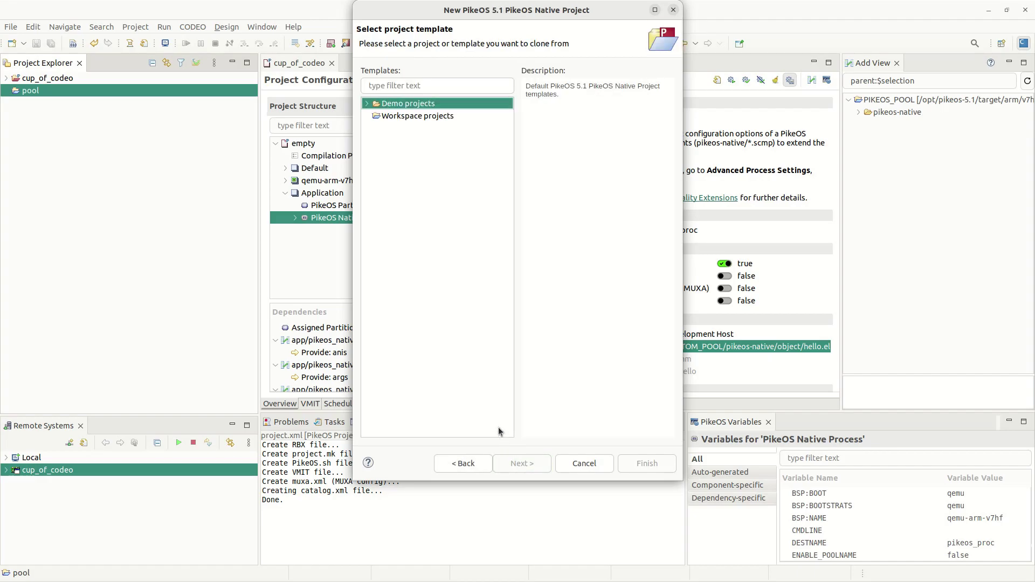
Clone the new project from the hello demo template, choose the arm_v7hf architecture, and finish creating it.
click(367, 103)
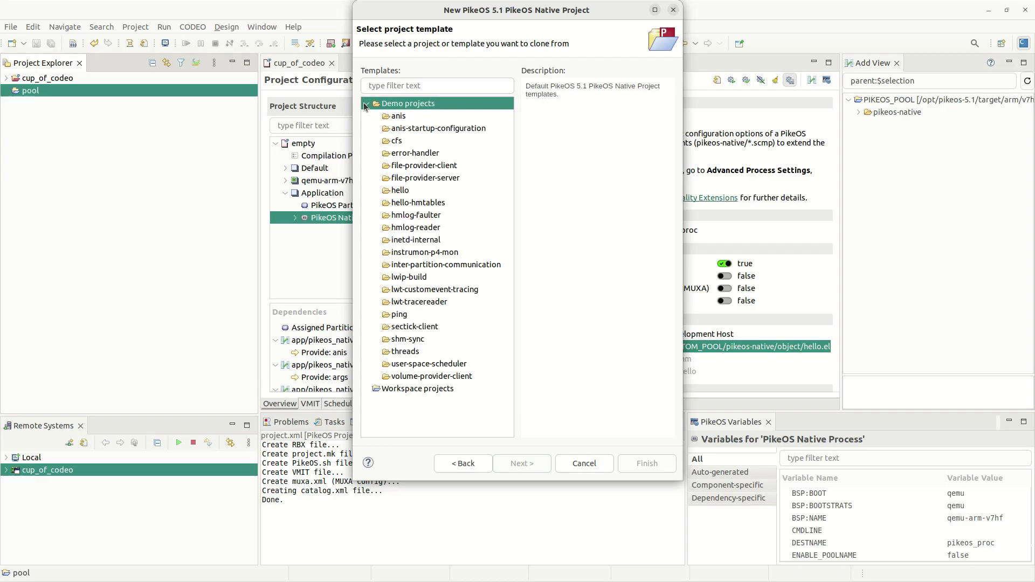
click(414, 190)
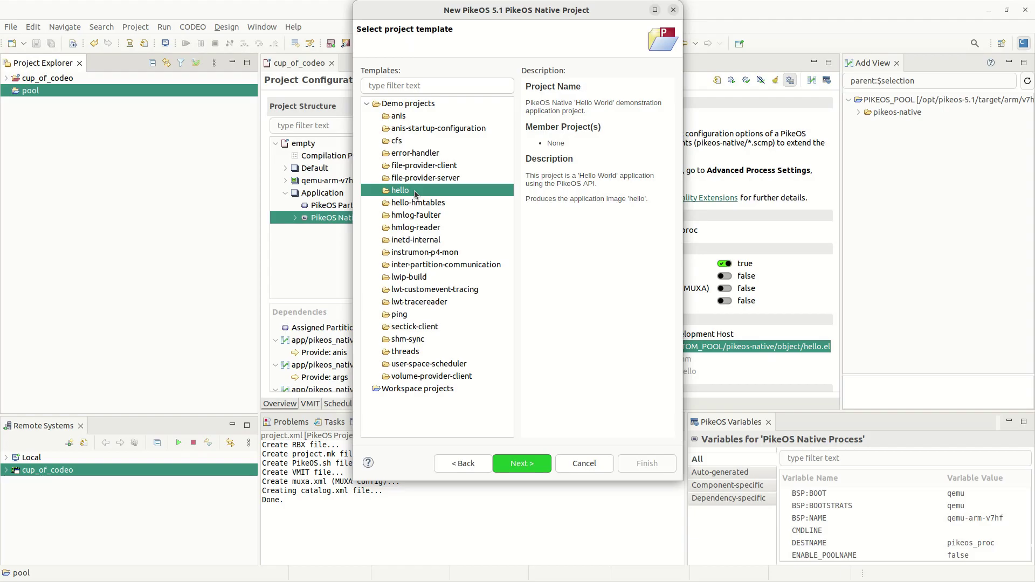
click(531, 463)
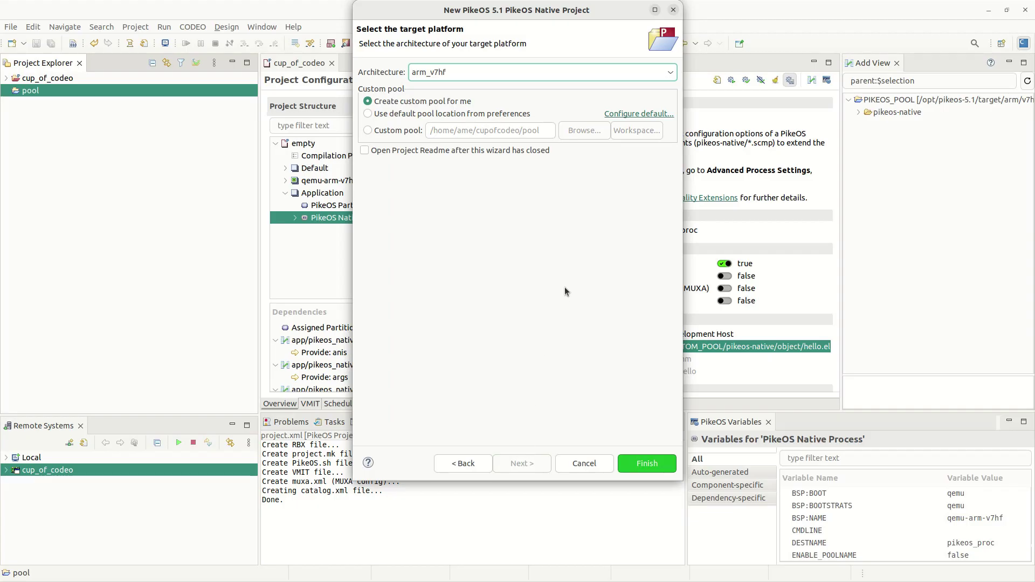
click(667, 74)
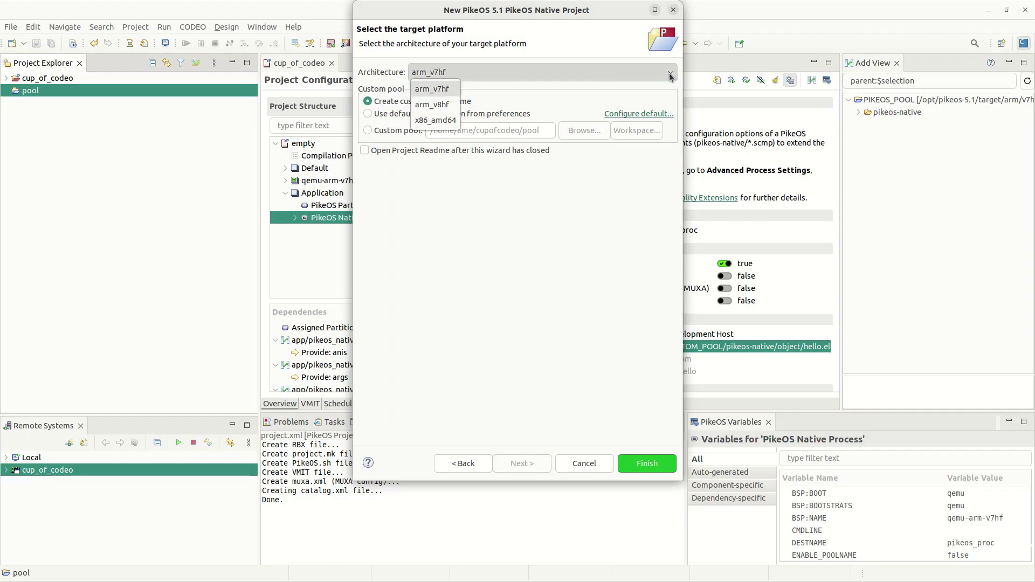
click(450, 90)
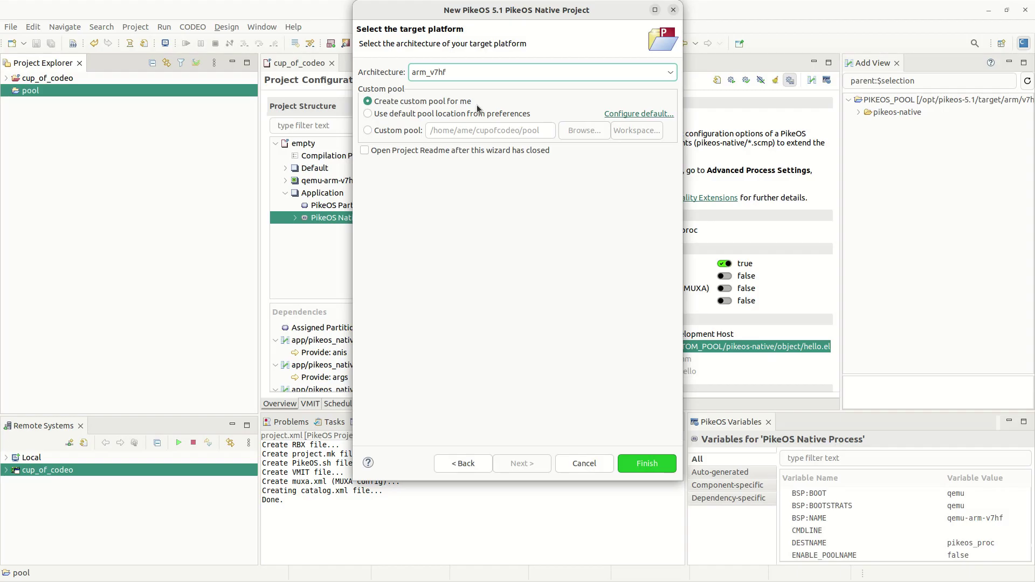
click(648, 464)
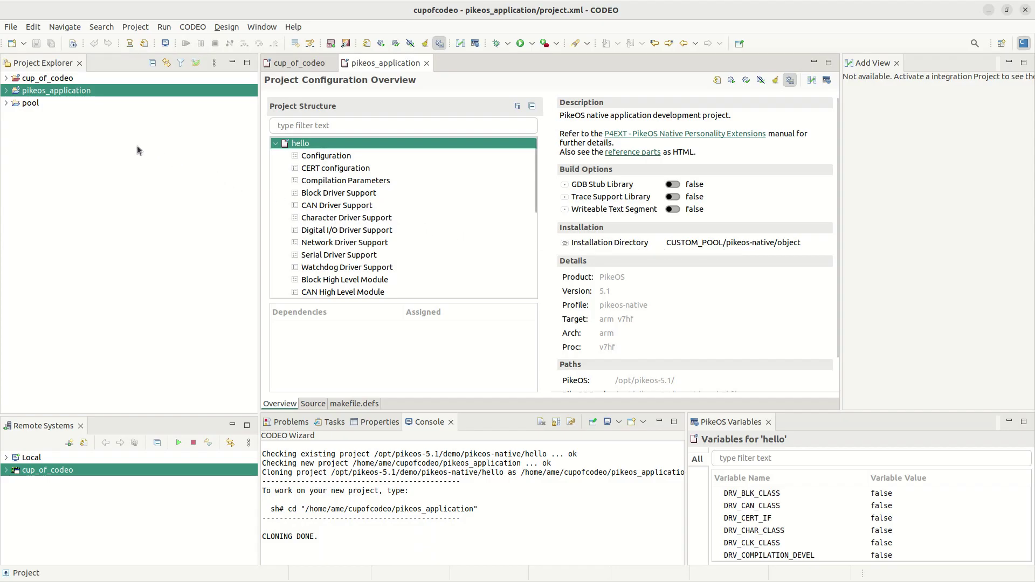
In pikeos_application's hello.c, replace "World" in the looped vm_cprintf message with "Cup Of CODEO" and save the file.
click(7, 92)
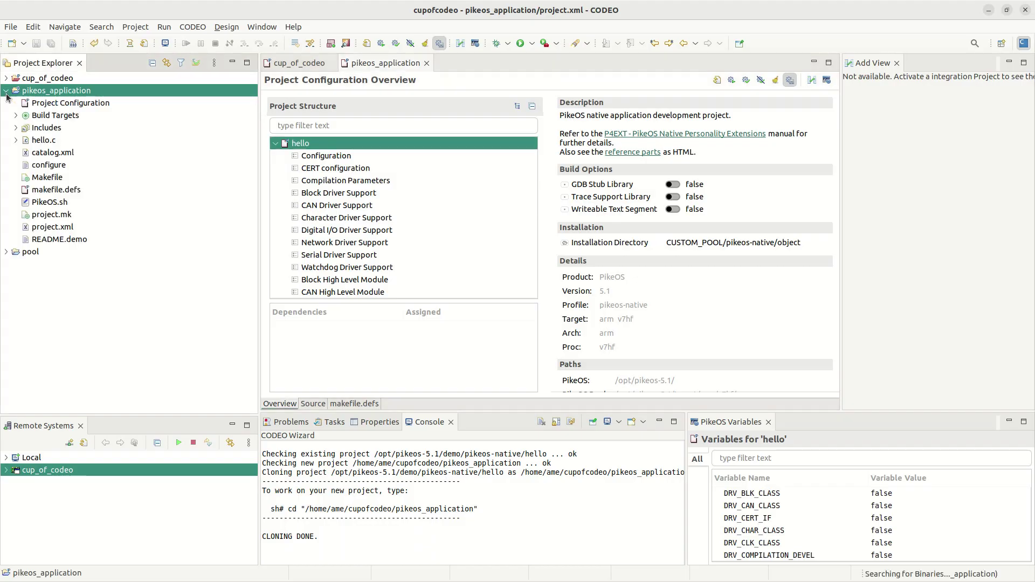
double_click(44, 141)
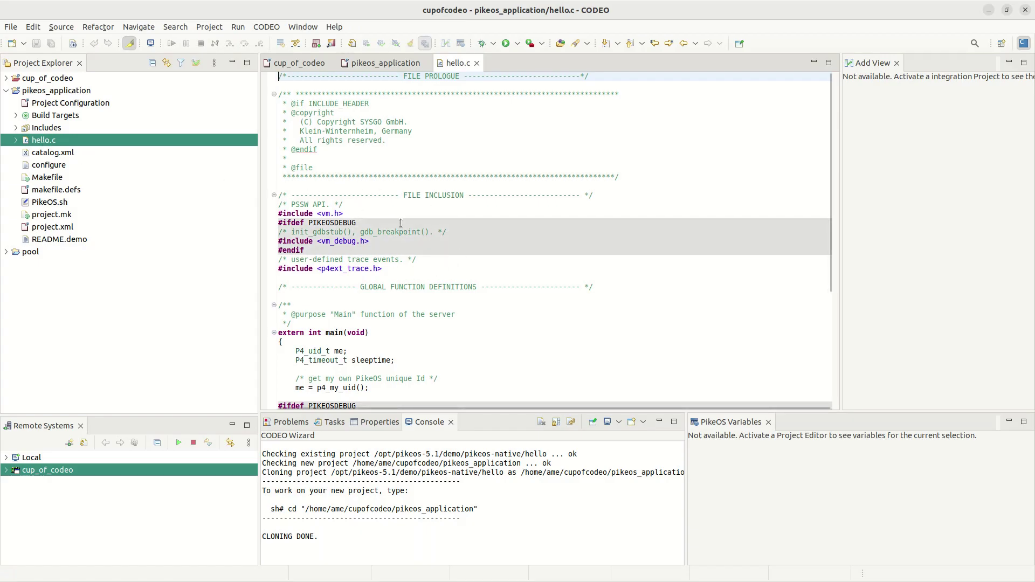
scroll(419, 210, down, 3)
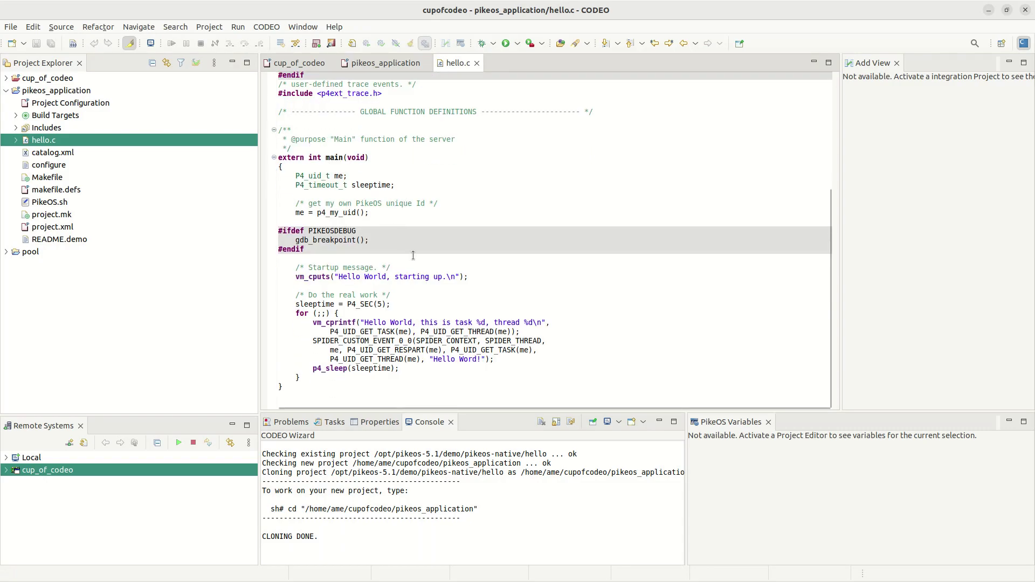
drag(389, 323, 412, 323)
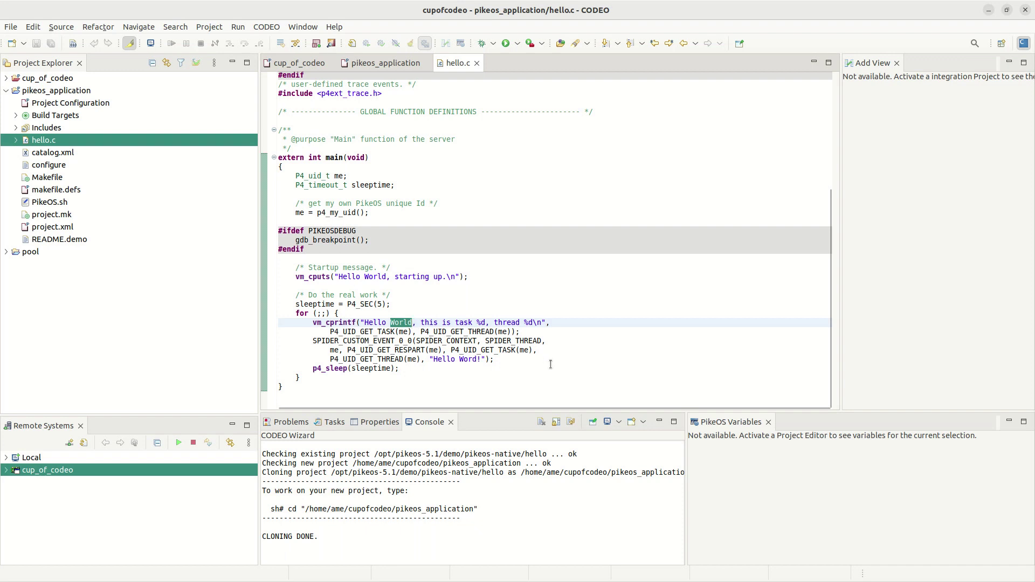
text(Cup )
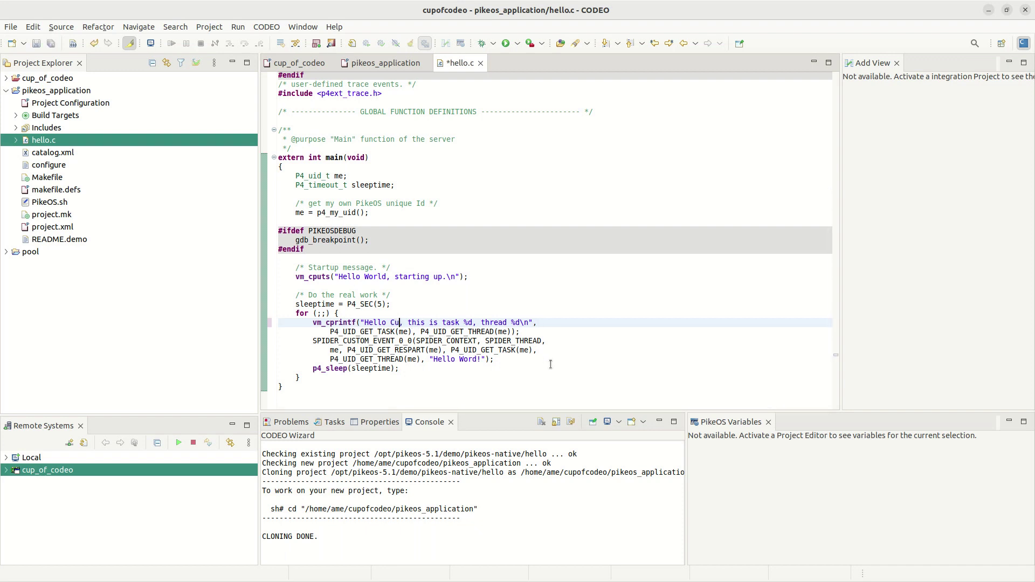
text(Of CODEO)
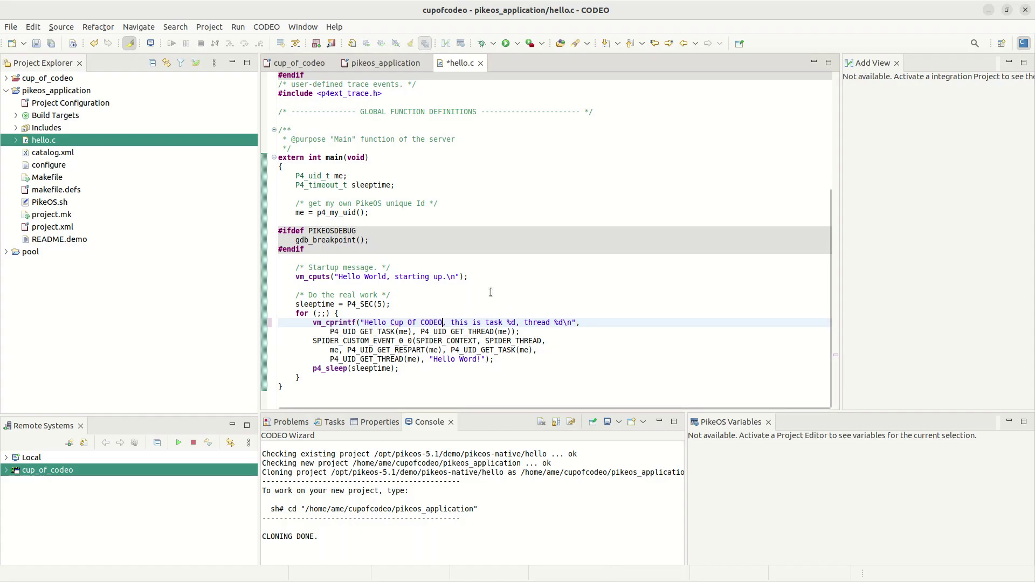
click(36, 45)
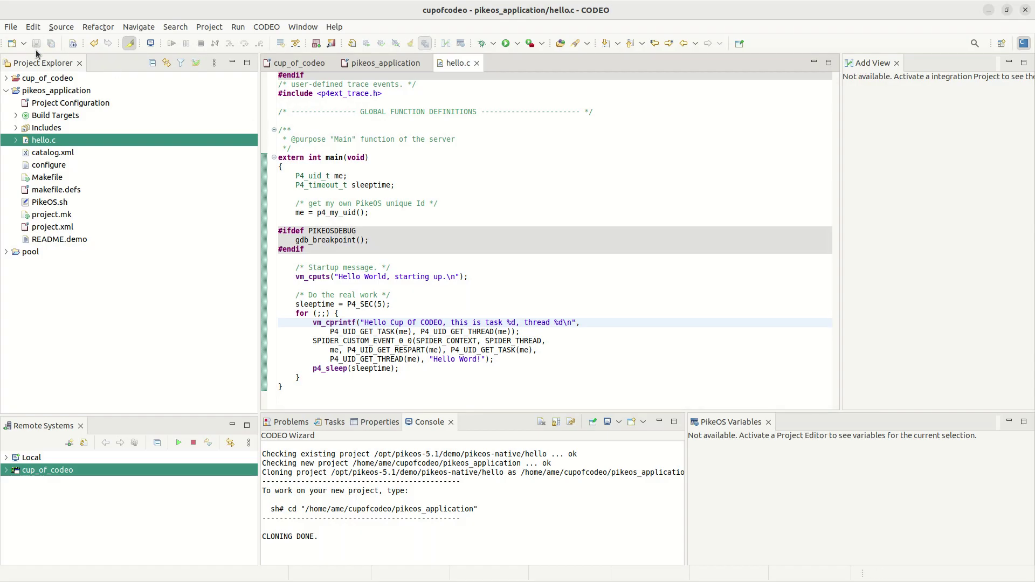
Build the pikeos_application project with its install build target.
click(16, 115)
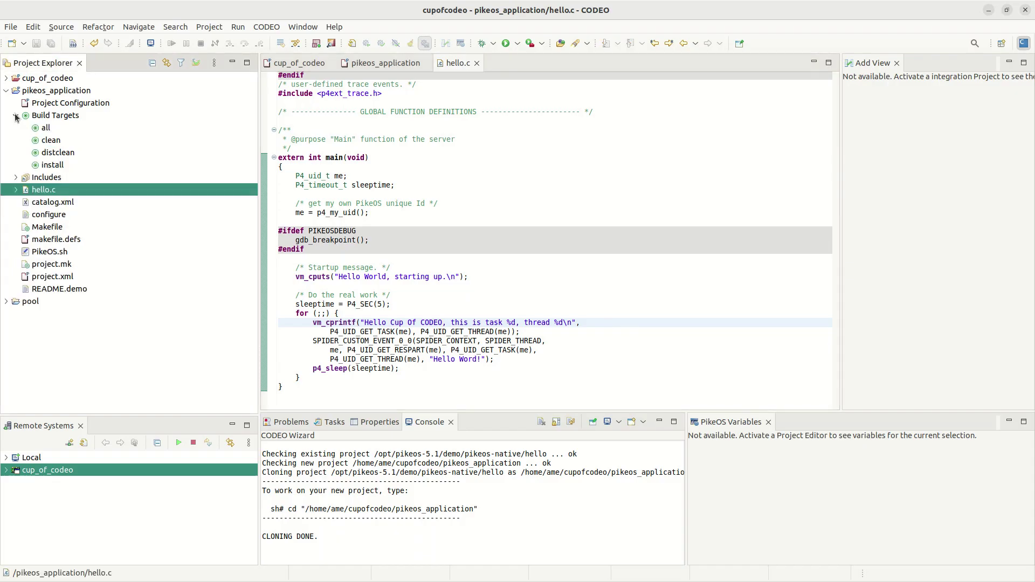
click(70, 170)
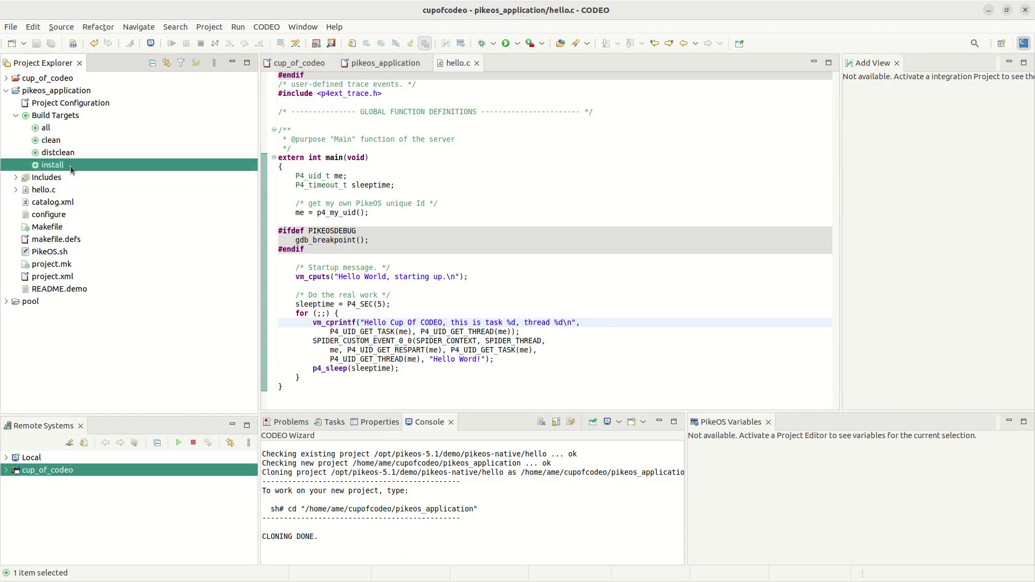
double_click(70, 166)
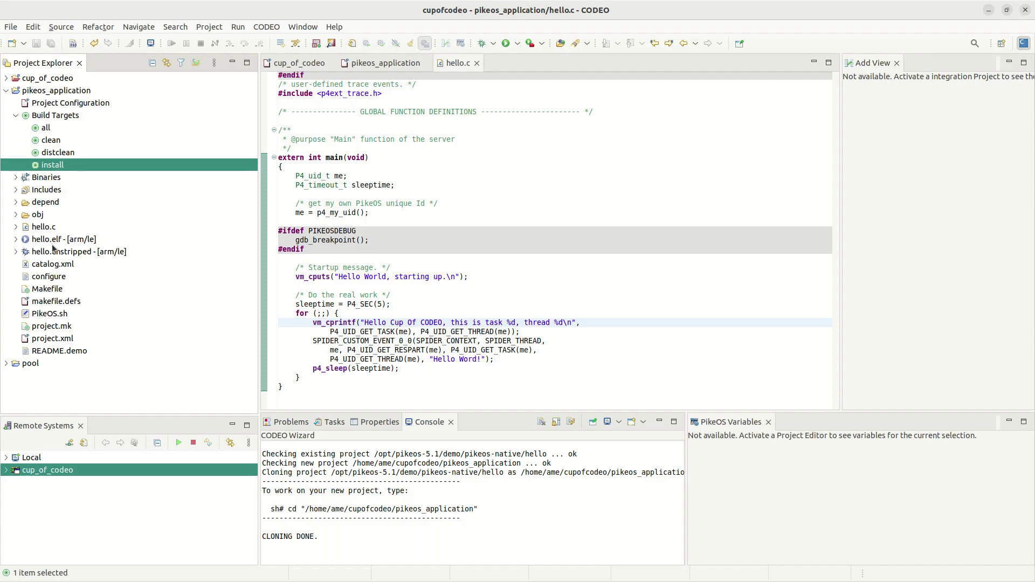
Refresh the pool project and expand its pikeos-native/object folder to check for the installed hello.elf.
click(19, 363)
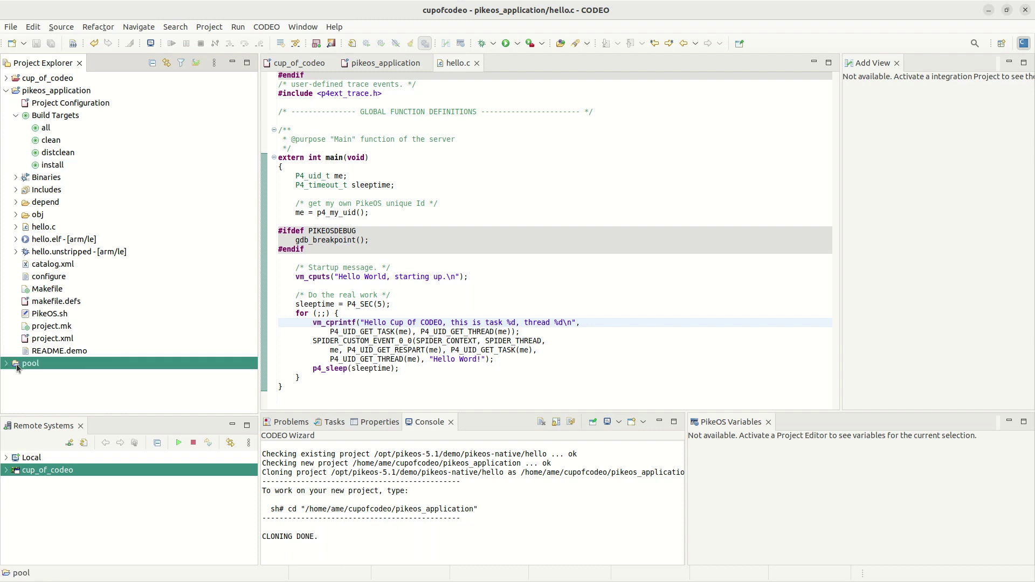
right_click(19, 363)
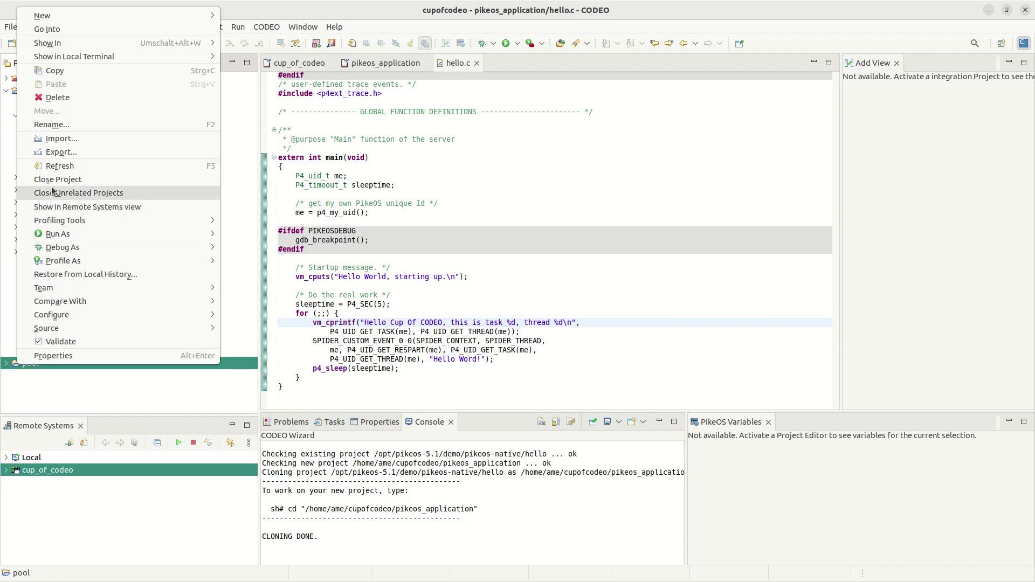
click(50, 167)
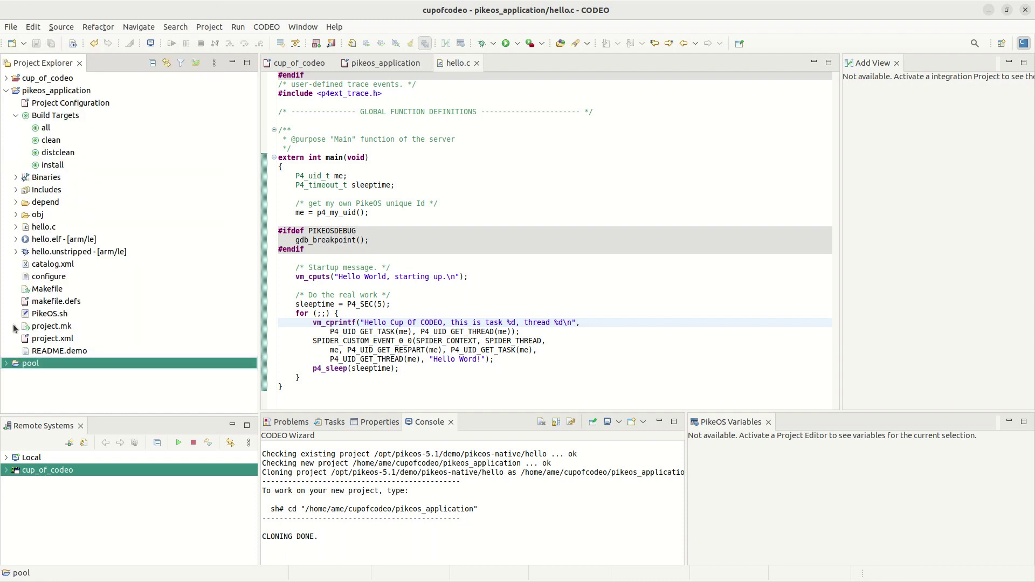
click(7, 365)
click(16, 376)
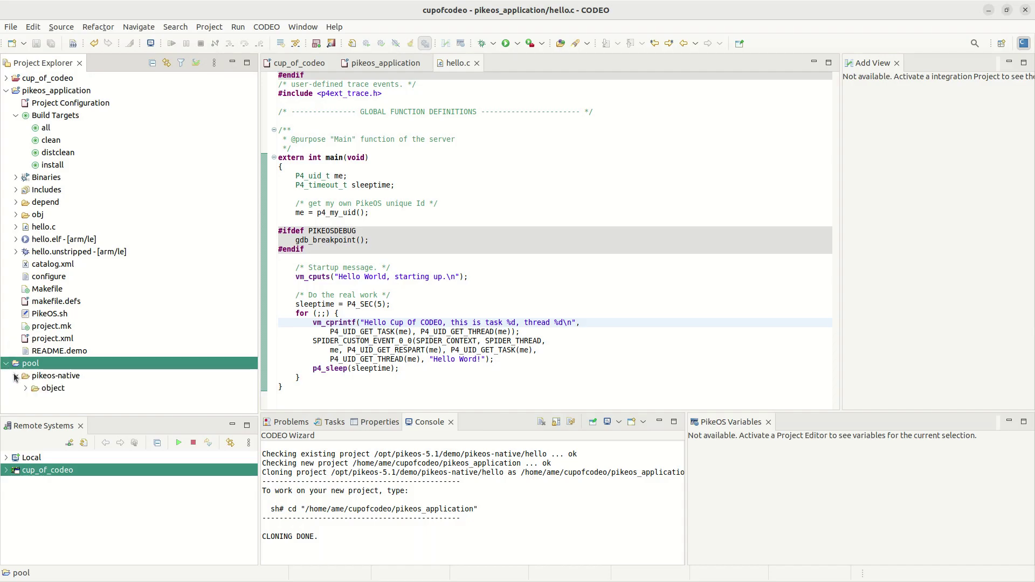
click(24, 389)
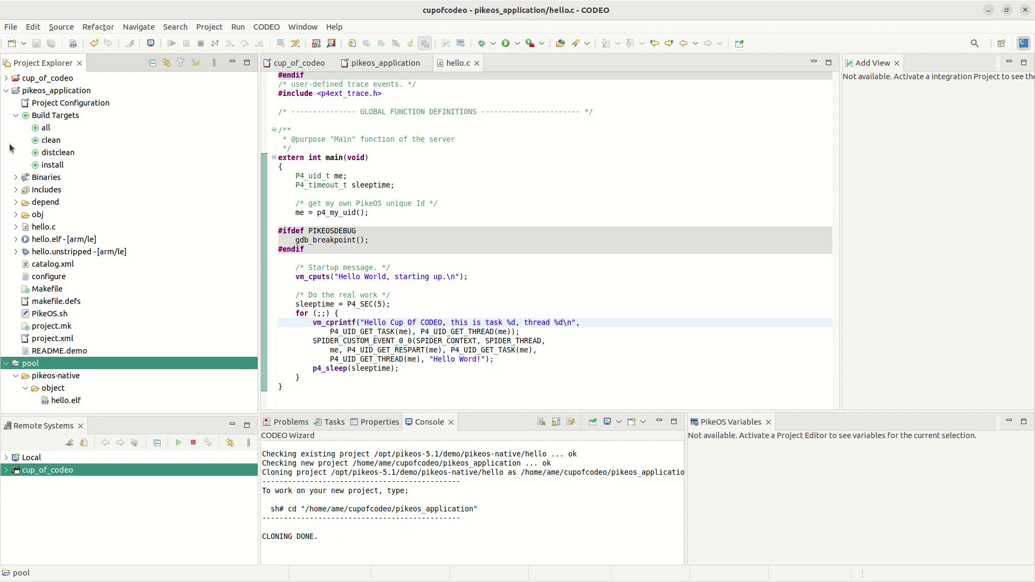
Build the cup_of_codeo integration project with its boot build target and start the cup_of_codeo QEMU remote target.
click(7, 92)
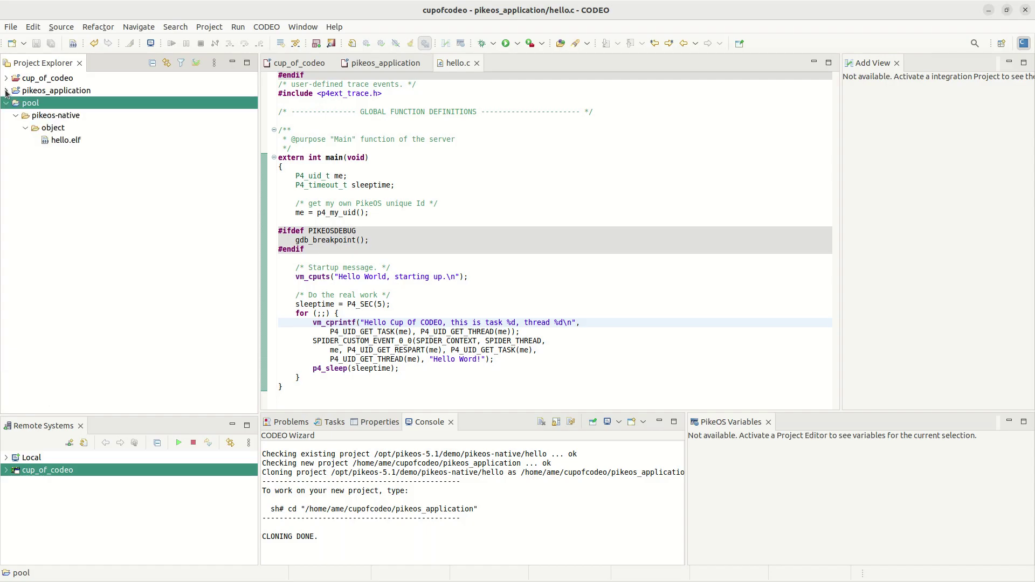
click(6, 78)
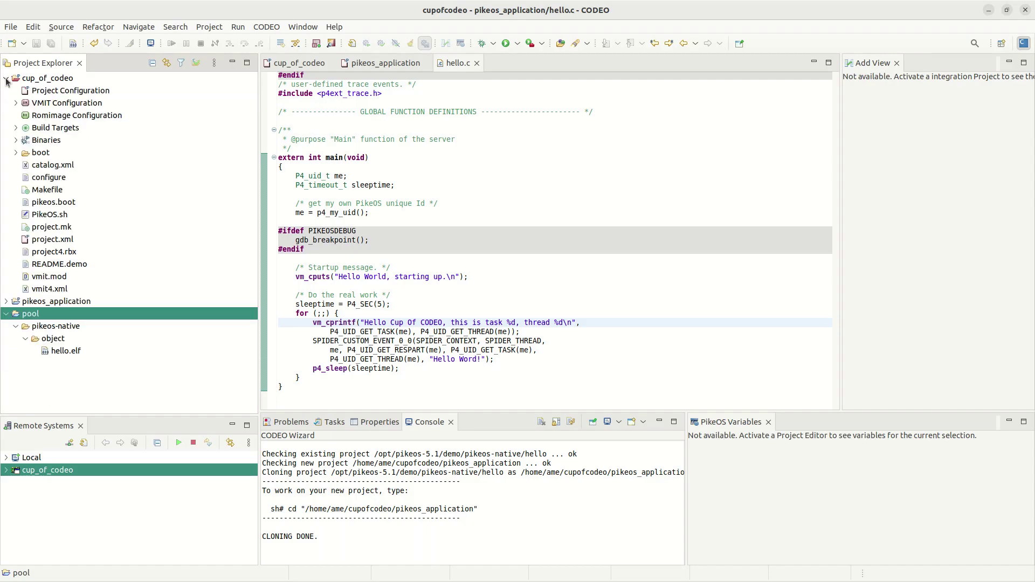
click(15, 128)
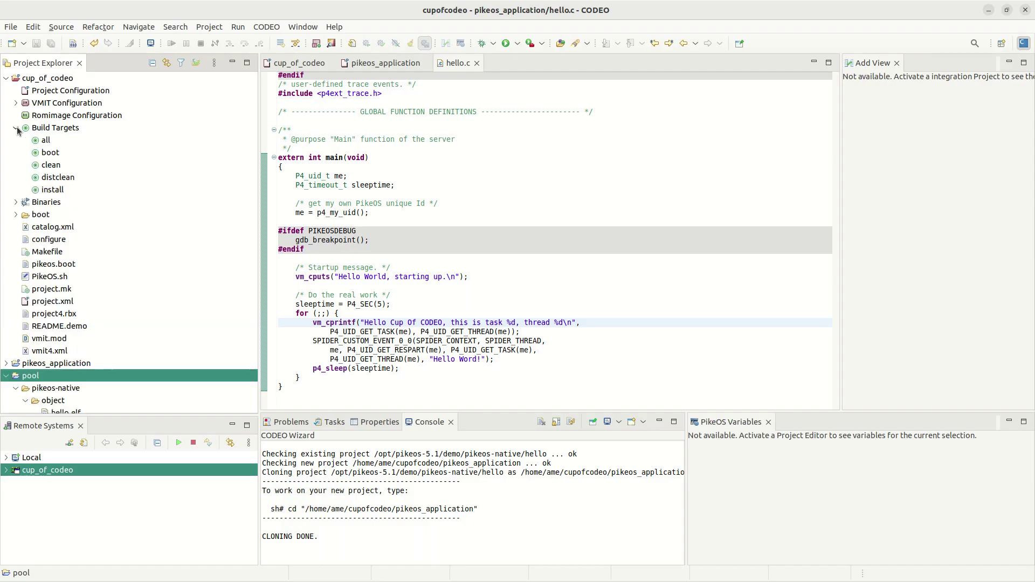
double_click(71, 154)
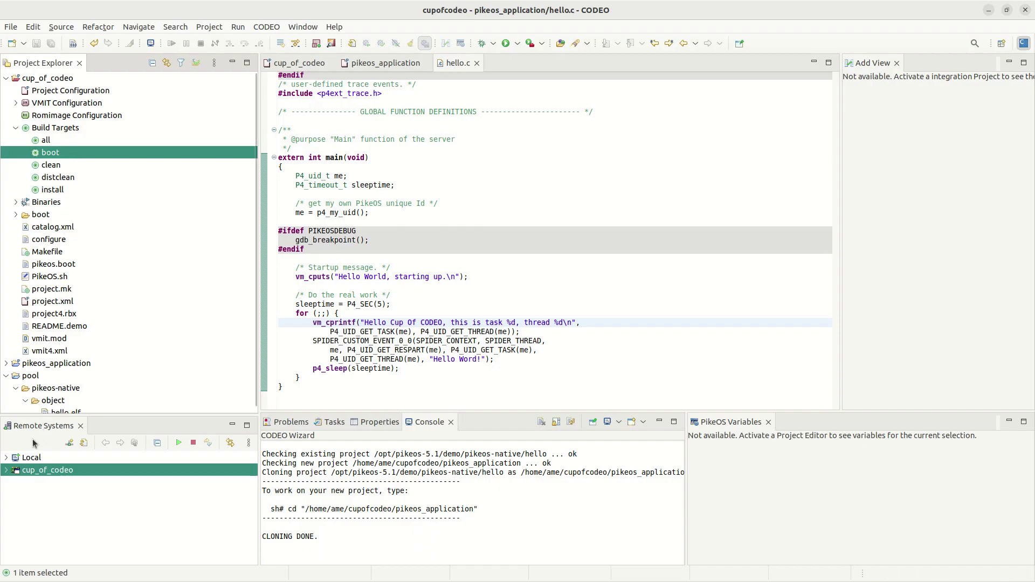
click(16, 472)
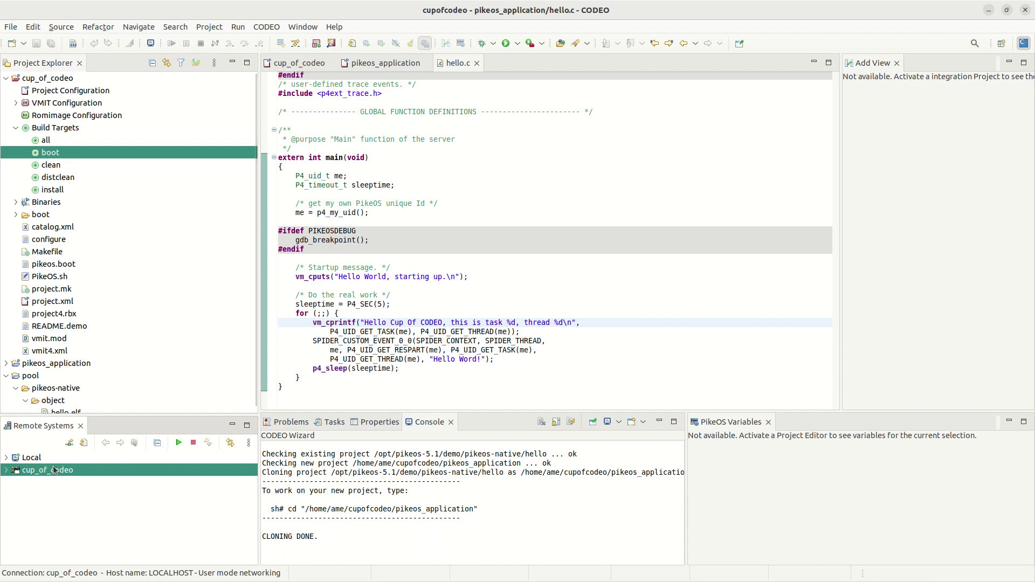
click(179, 442)
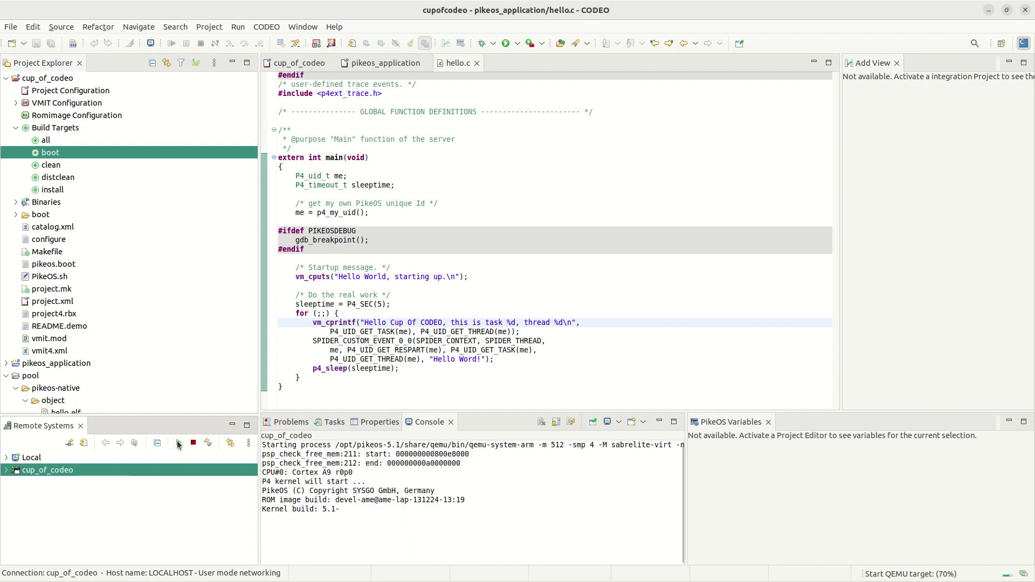